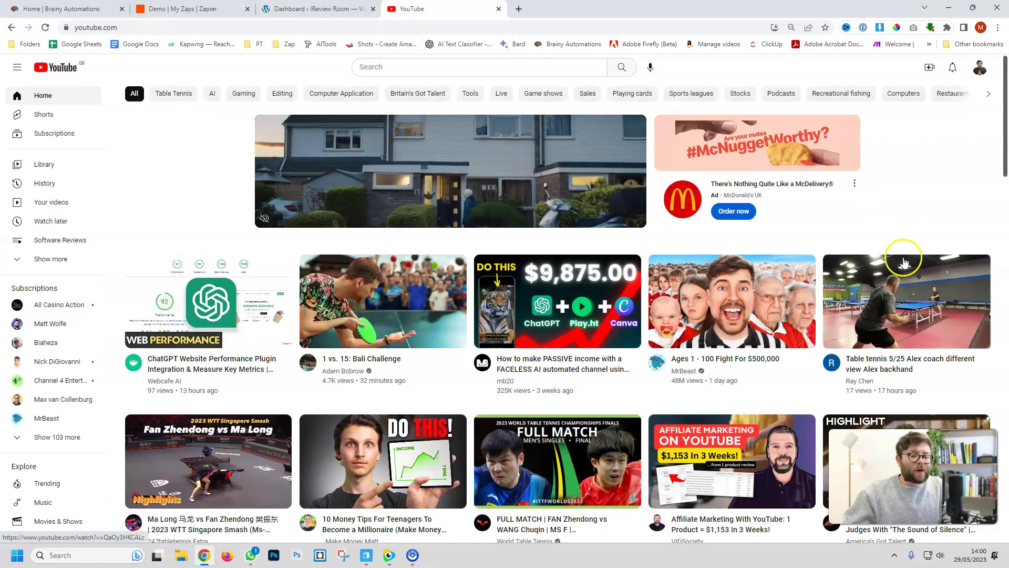
# Scroll down the channel's Videos page to view the latest uploads.
pyautogui.scroll(-1, 897, 218)
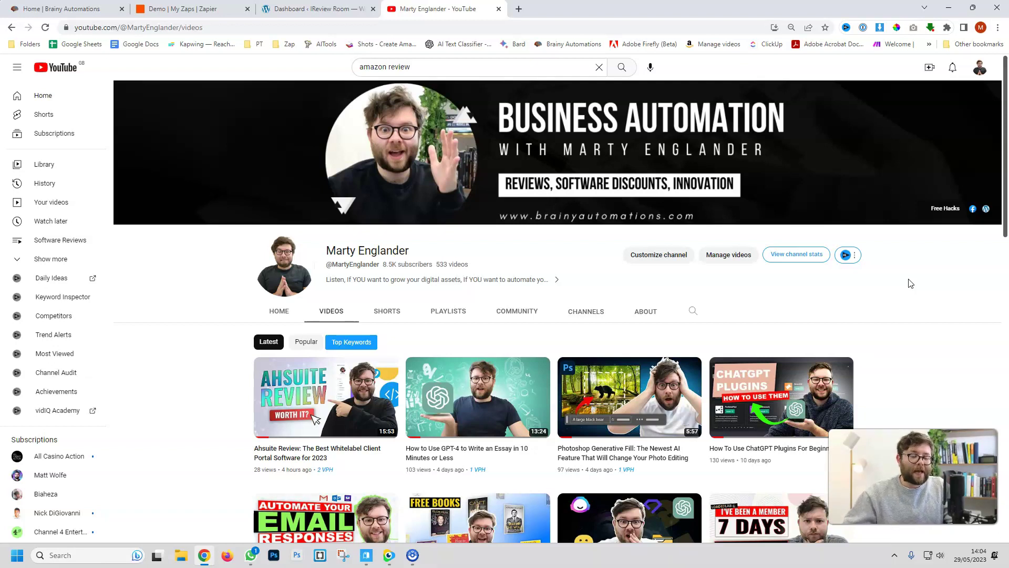
# Create a new Zap in the Demo folder with YouTube's New Video In Channel trigger.
pyautogui.click(191, 9)
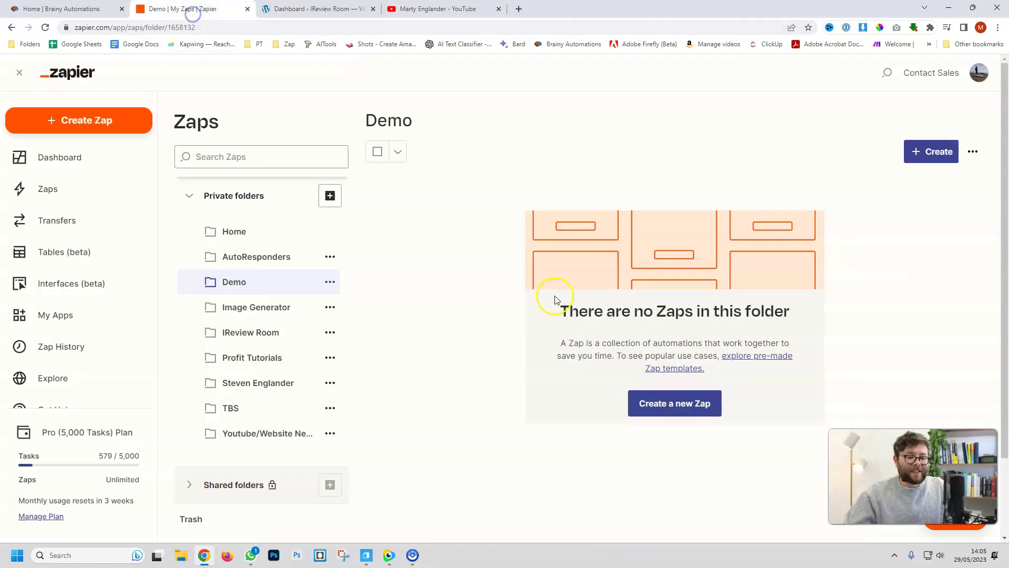
pyautogui.click(704, 406)
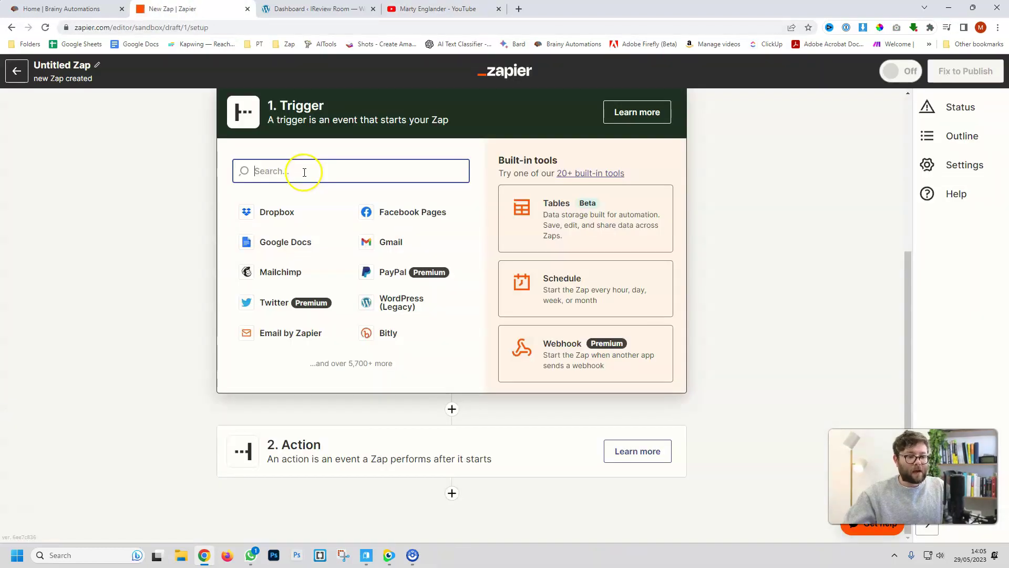
pyautogui.write('youtube')
pyautogui.click(284, 211)
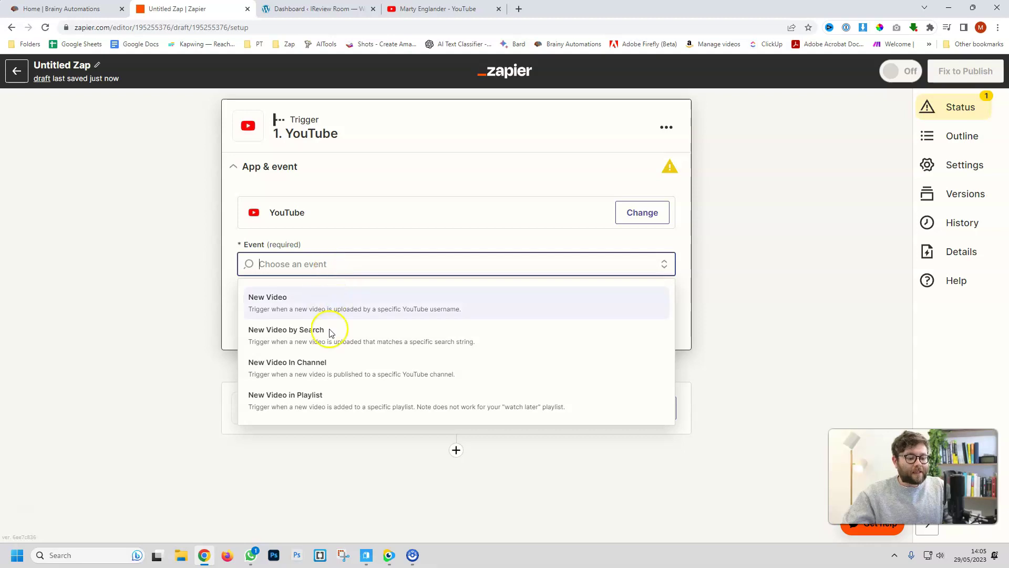
pyautogui.click(323, 369)
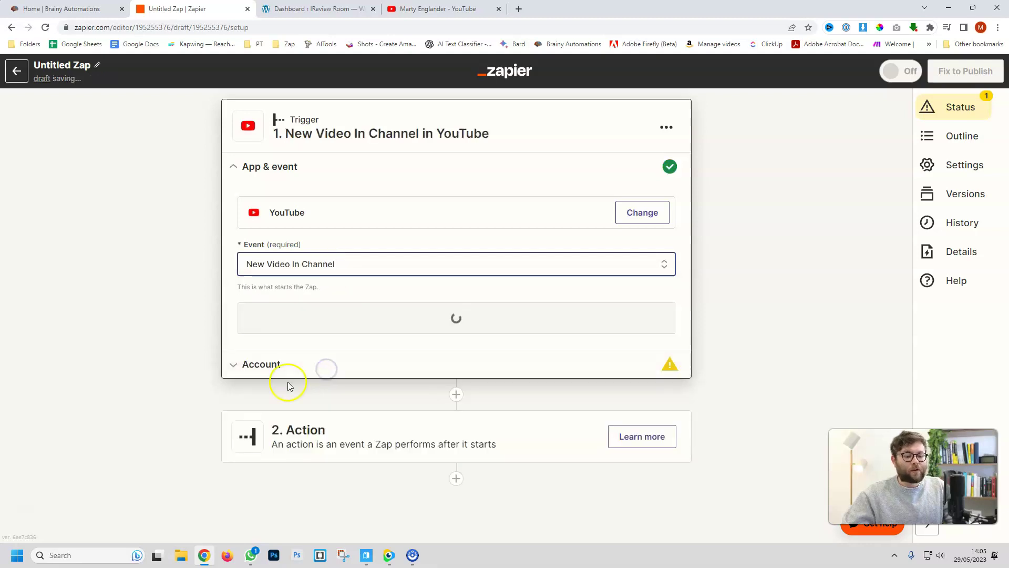
# Connect the most recent YouTube account and paste the channel ID copied from the channel URL.
pyautogui.click(430, 323)
pyautogui.click(628, 246)
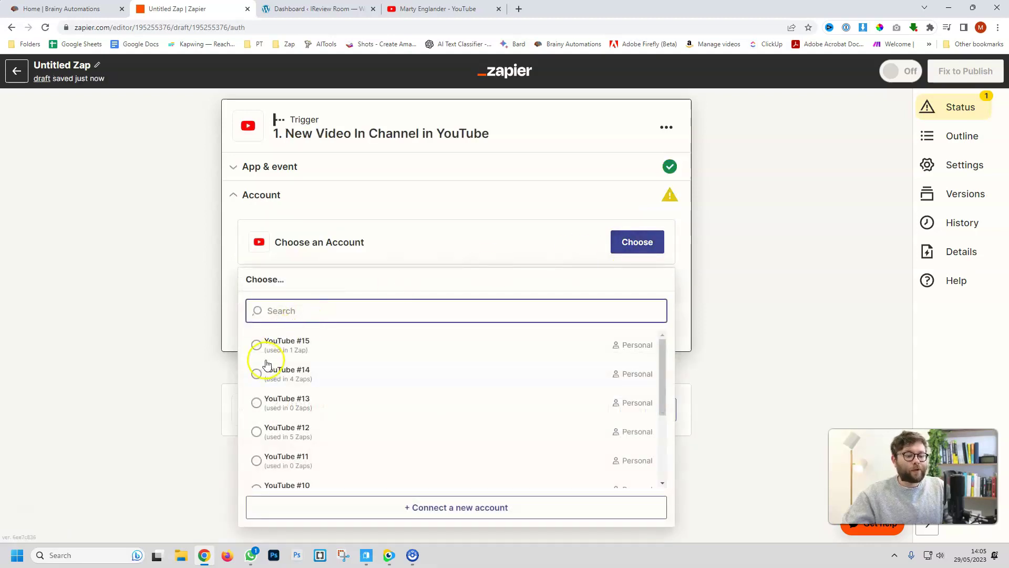
pyautogui.click(261, 345)
pyautogui.click(257, 329)
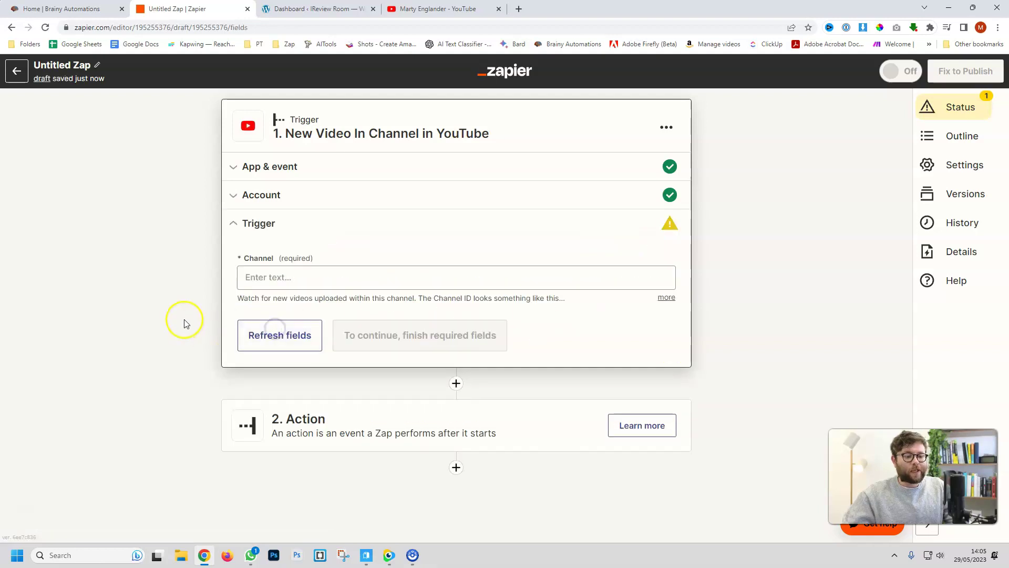
pyautogui.click(268, 277)
pyautogui.click(440, 10)
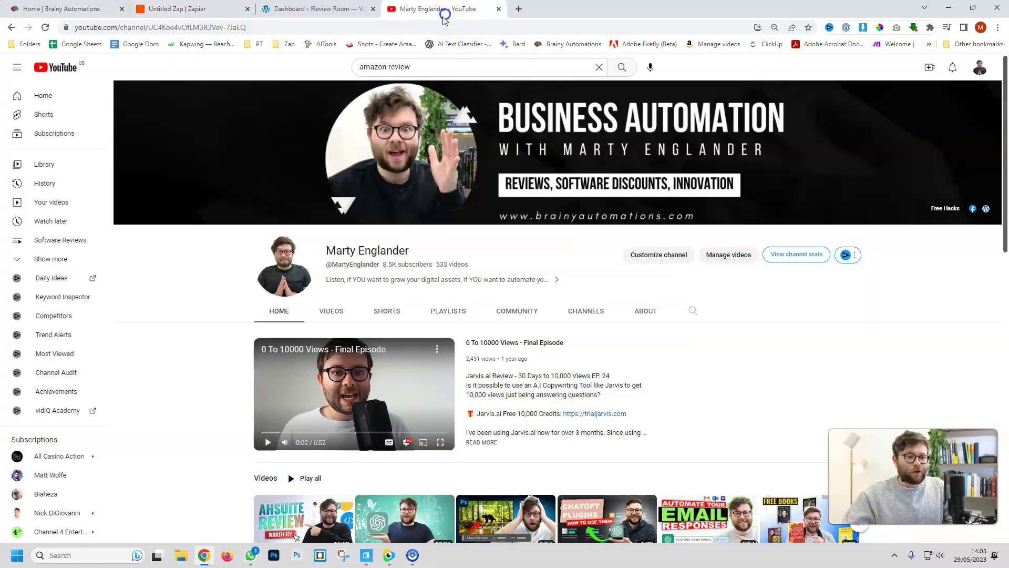
pyautogui.moveTo(149, 27); pyautogui.dragTo(250, 27)
pyautogui.hotkey('ctrl', 'c')
pyautogui.click(222, 11)
pyautogui.hotkey('ctrl', 'v')
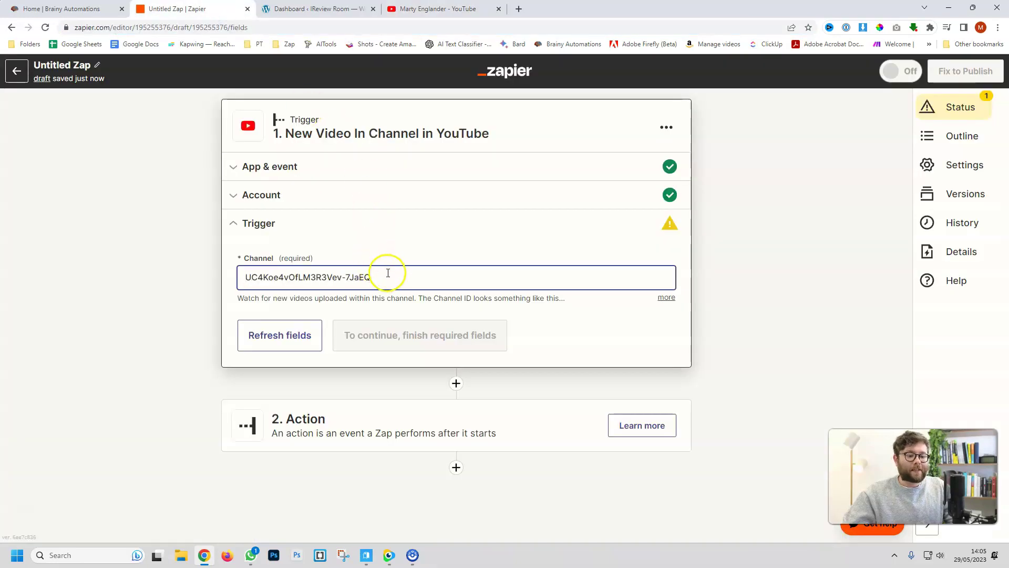
# Test the trigger and use the New Video In Channel A sample record.
pyautogui.click(371, 346)
pyautogui.click(447, 421)
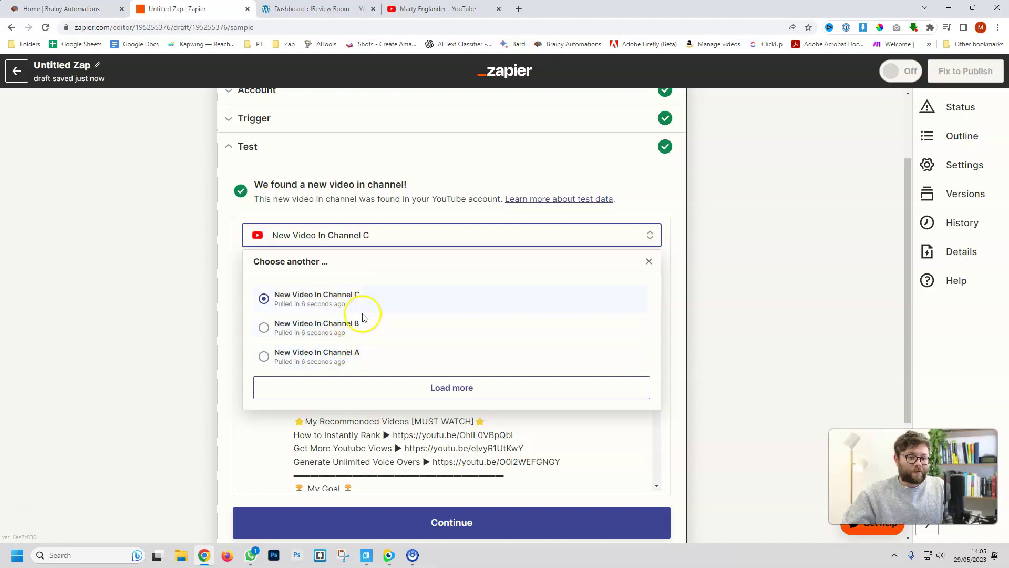
pyautogui.click(343, 354)
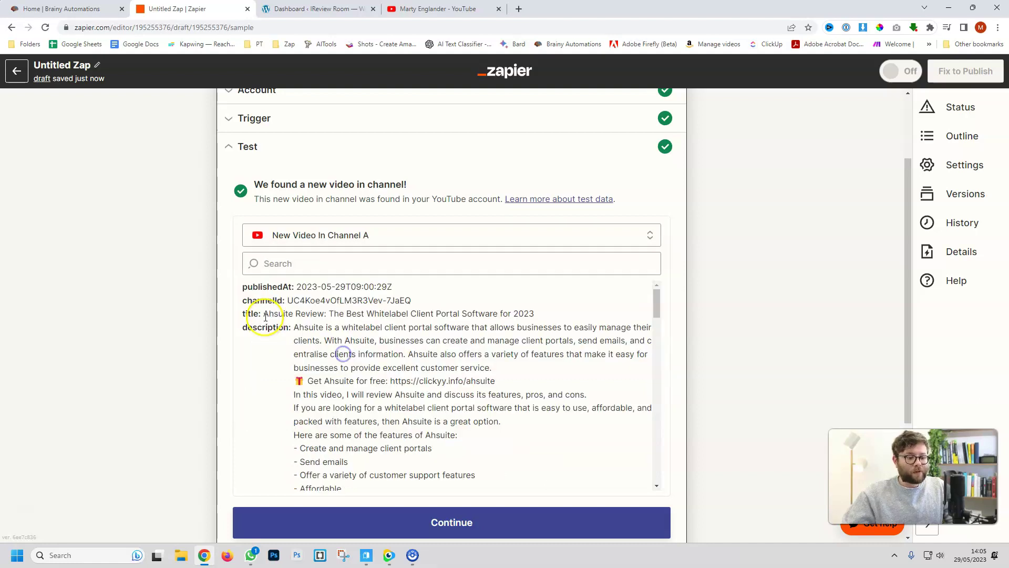
pyautogui.moveTo(263, 313); pyautogui.dragTo(530, 316)
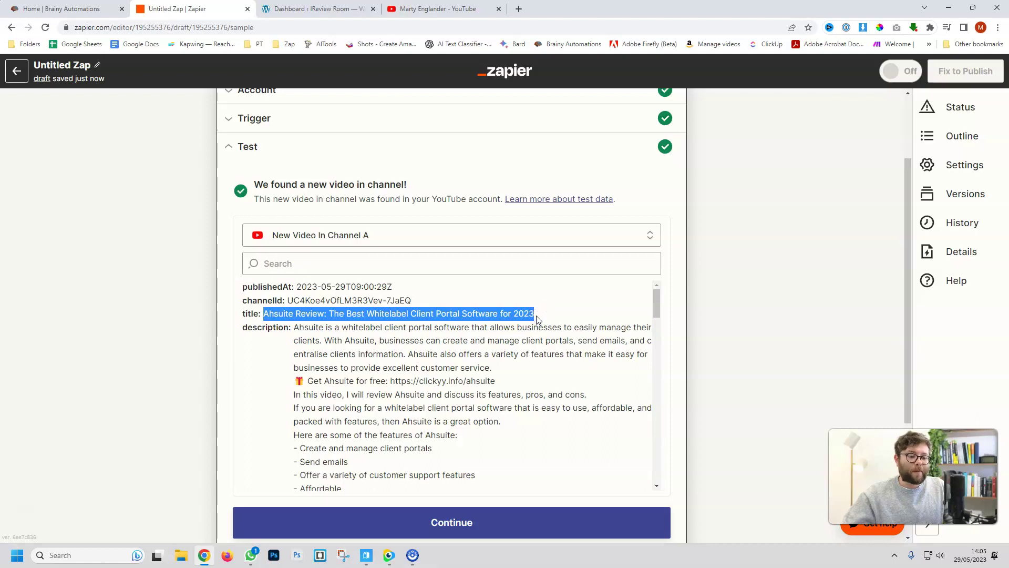
pyautogui.click(585, 522)
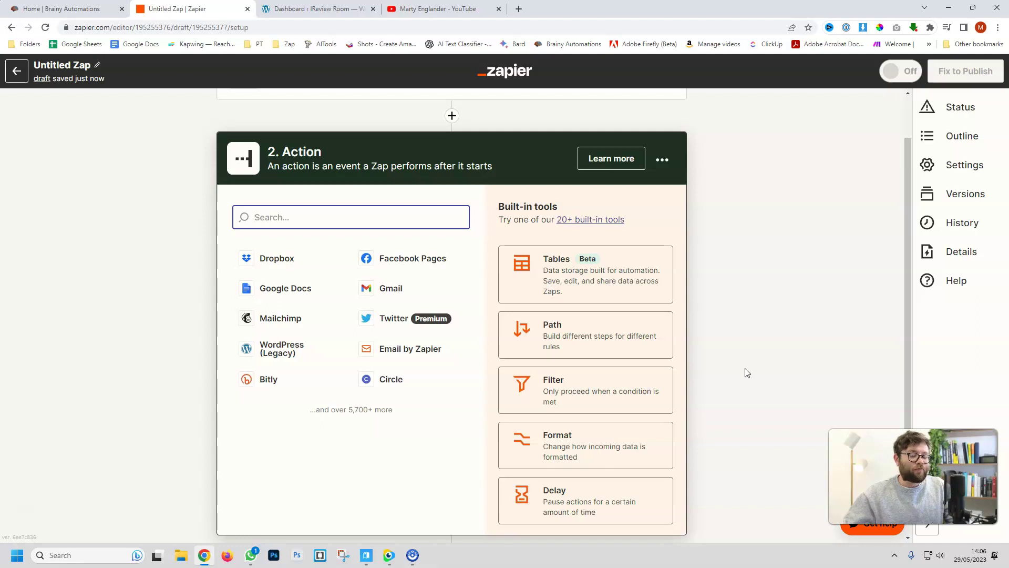
# Add OpenAI's Send Prompt as the action and continue past the account section.
pyautogui.write('openai')
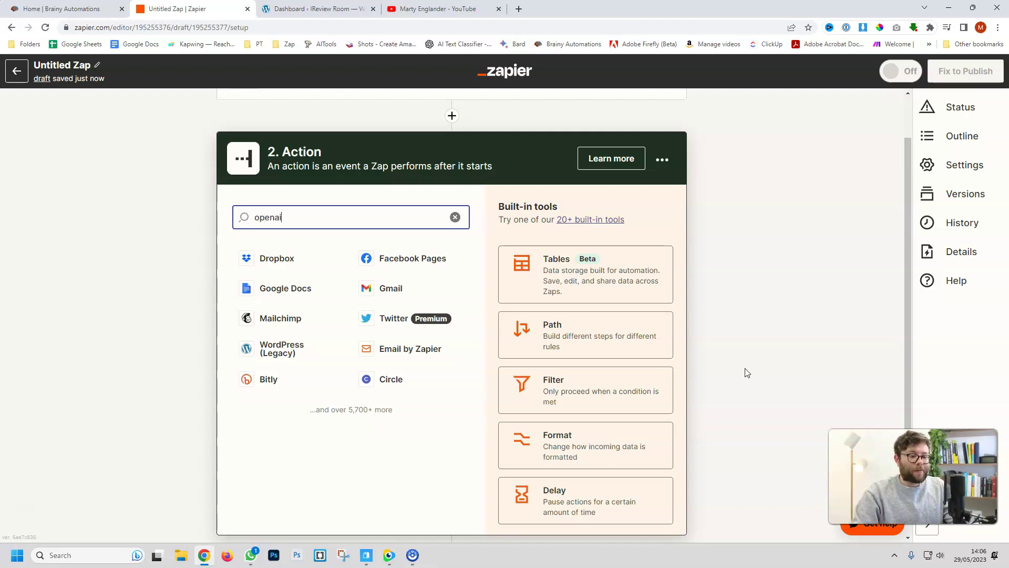
pyautogui.click(362, 263)
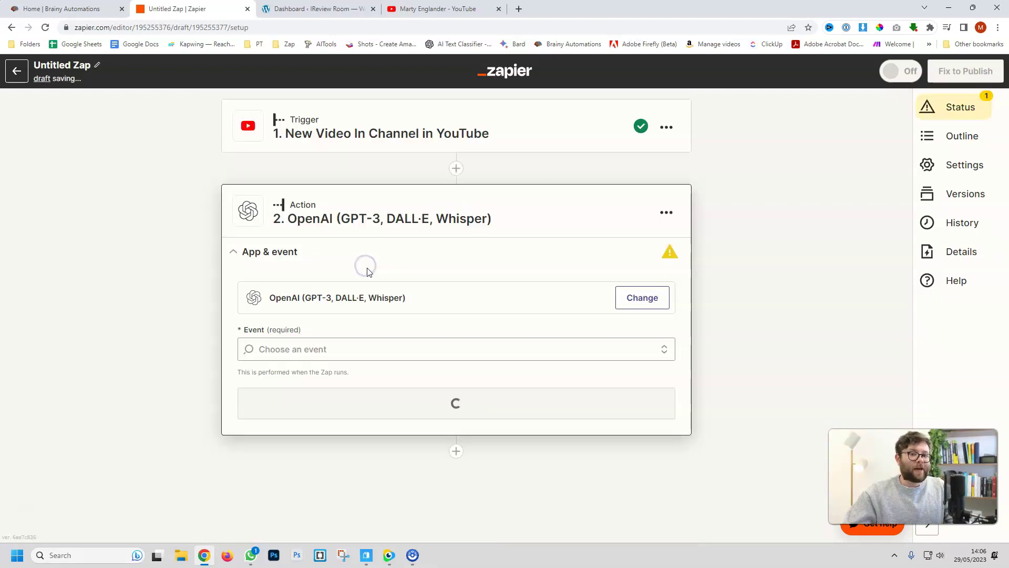
pyautogui.click(323, 418)
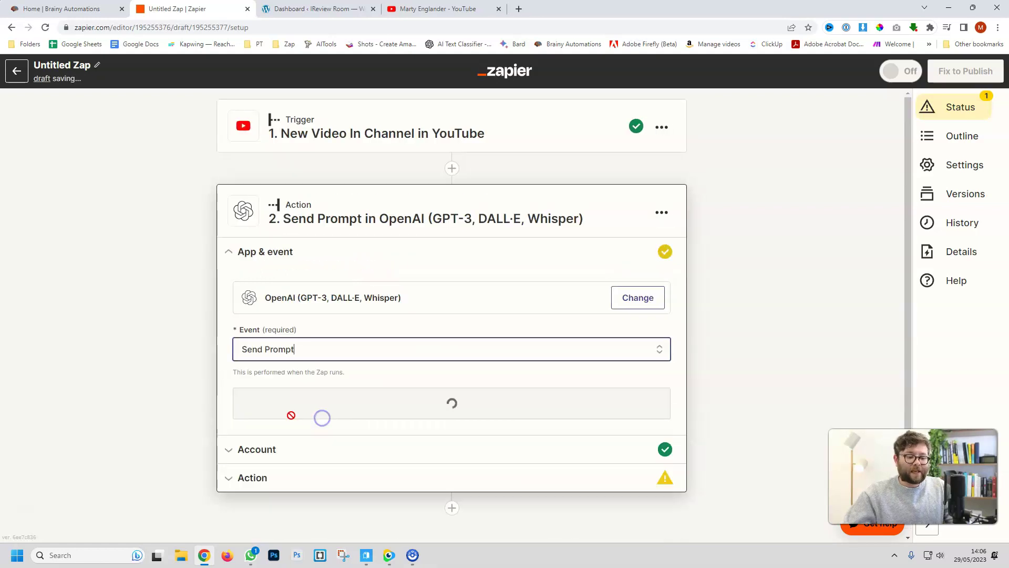
pyautogui.click(412, 413)
pyautogui.click(256, 406)
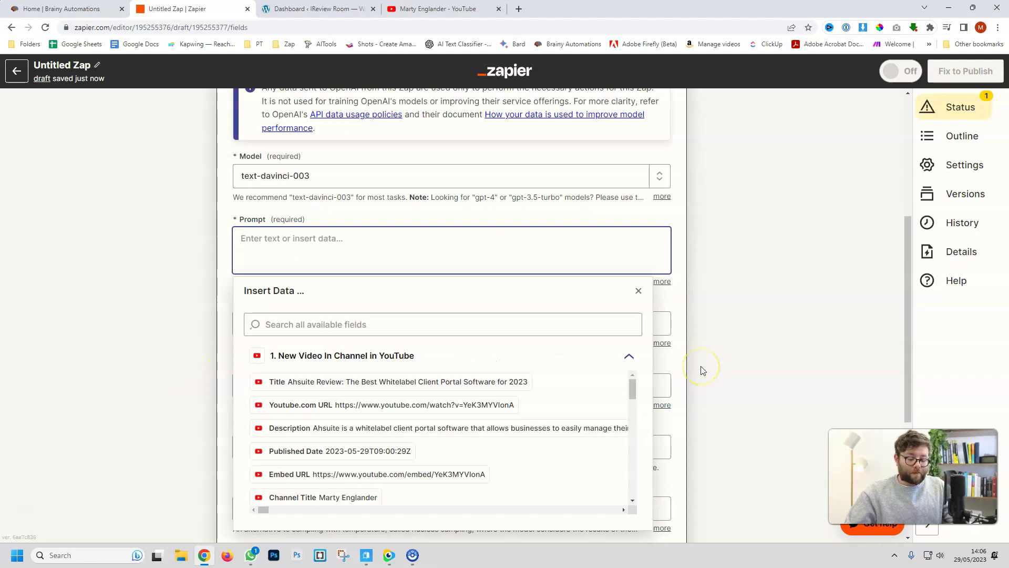
# Set the prompt to 'Write a blog in html about' followed by the video Title.
pyautogui.write('Write a blog in html')
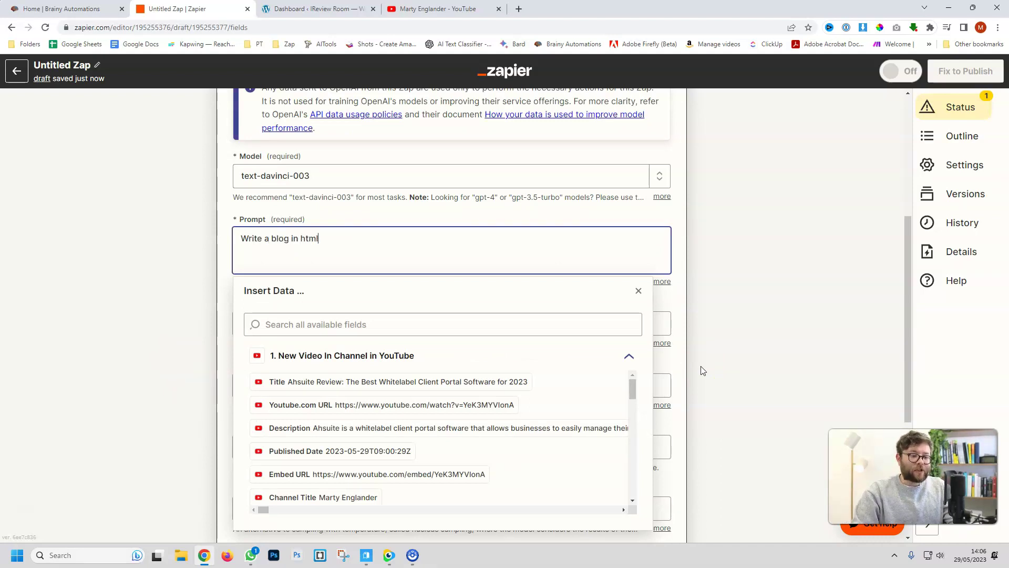
pyautogui.write(' about')
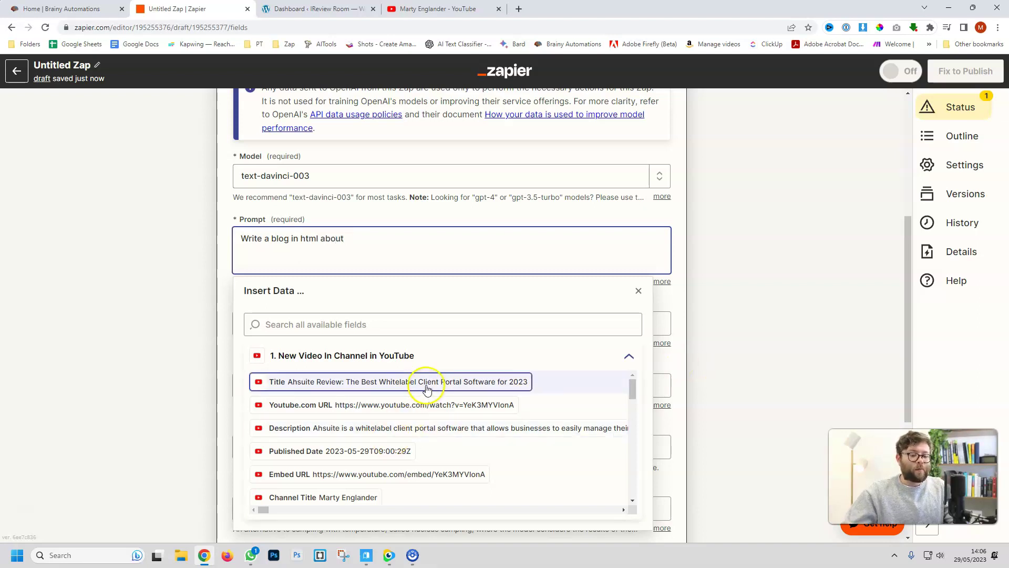
pyautogui.click(382, 379)
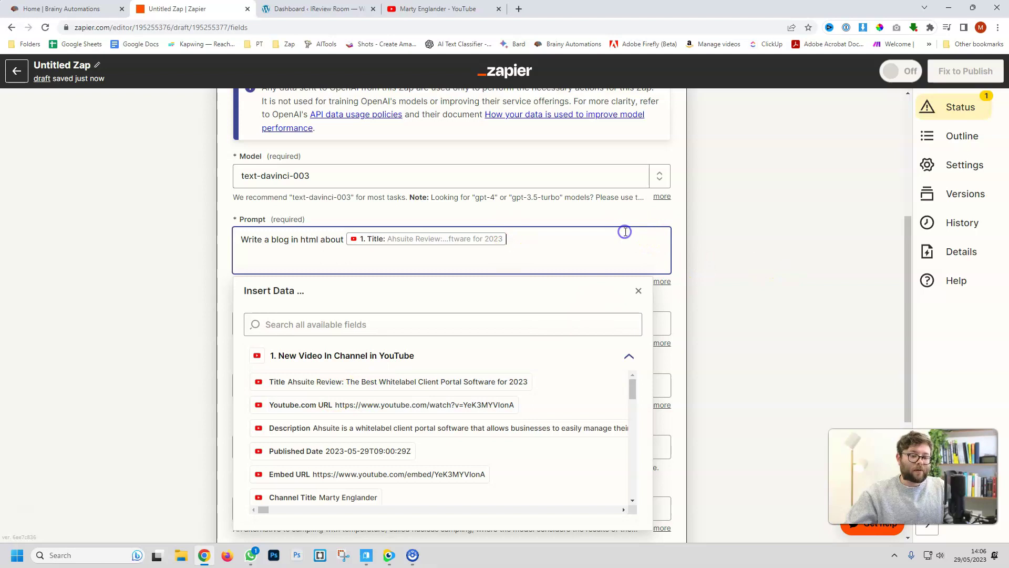
pyautogui.click(624, 232)
pyautogui.scroll(-10, 751, 295)
pyautogui.click(358, 416)
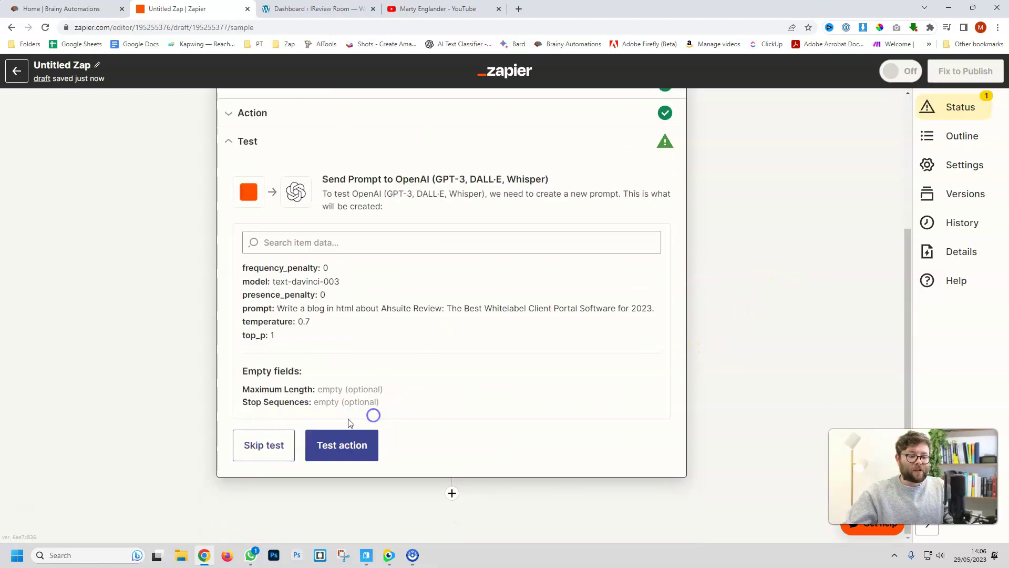
# Test the OpenAI action and review the generated HTML blog output.
pyautogui.click(341, 445)
pyautogui.moveTo(316, 283); pyautogui.dragTo(563, 287)
pyautogui.scroll(-2, 361, 282)
pyautogui.scroll(1, 326, 248)
pyautogui.moveTo(304, 270); pyautogui.dragTo(315, 294)
pyautogui.scroll(2, 316, 294)
pyautogui.scroll(-4, 318, 298)
pyautogui.scroll(2, 425, 319)
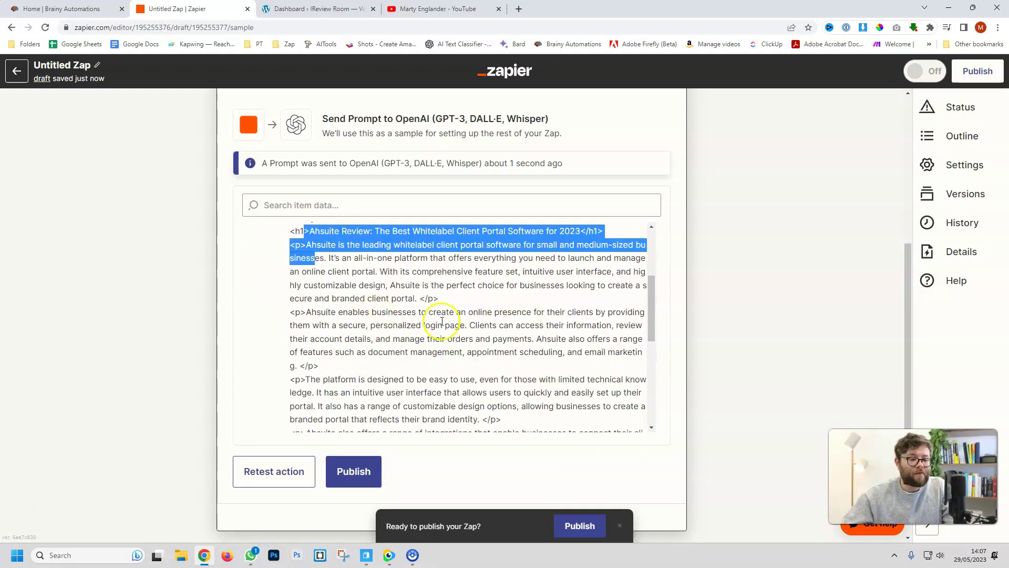
# Add a WordPress Create Post step after the OpenAI step.
pyautogui.click(766, 315)
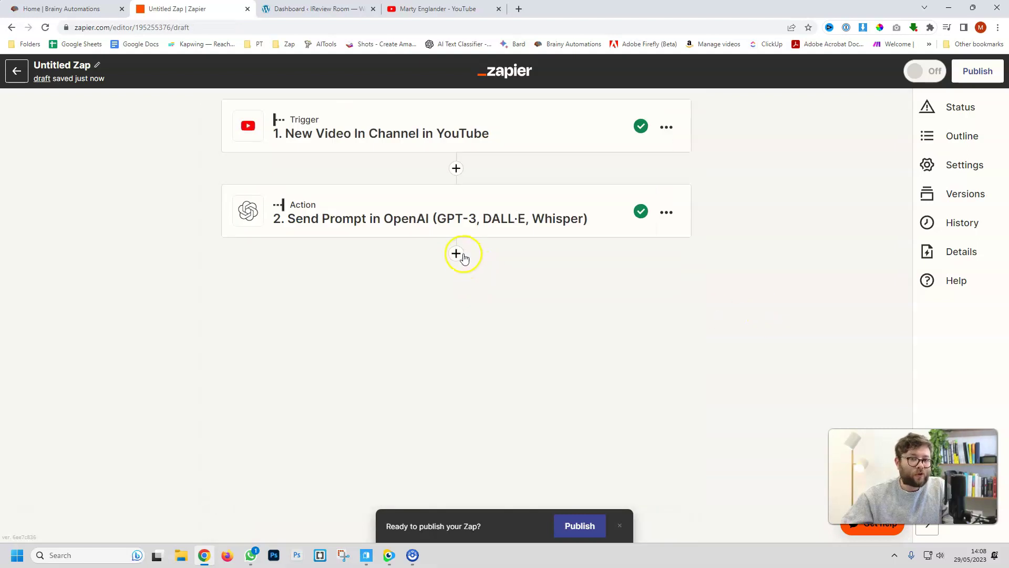
pyautogui.click(456, 254)
pyautogui.write('wordpress')
pyautogui.click(307, 397)
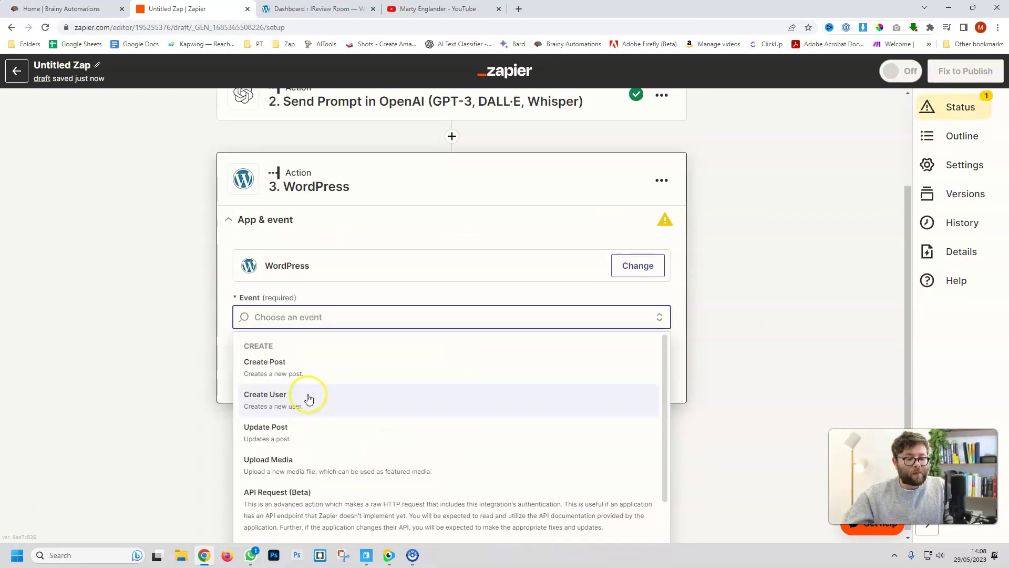
pyautogui.click(338, 380)
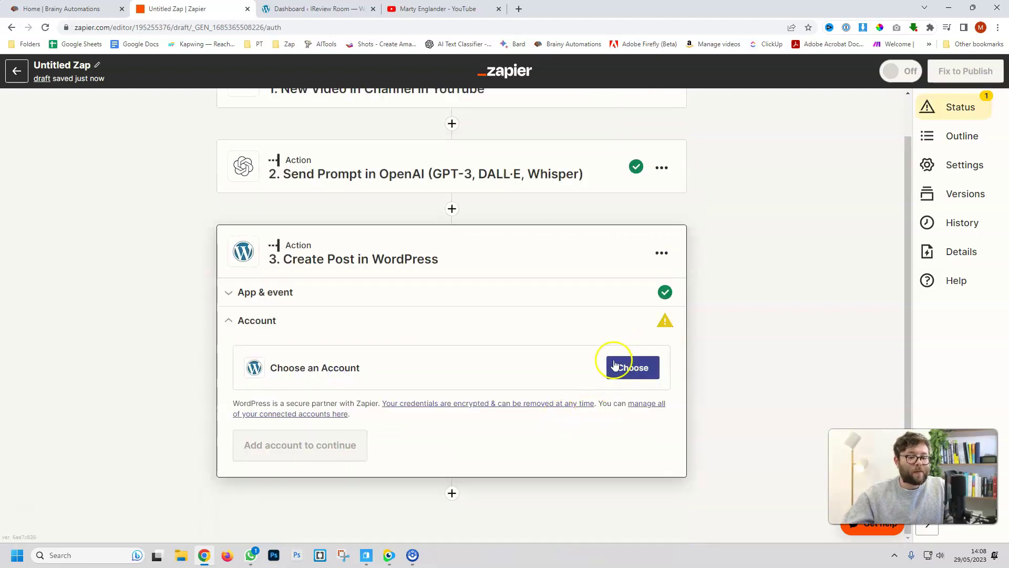
# Connect the WordPress account using the pasted site base URL.
pyautogui.click(640, 370)
pyautogui.click(263, 261)
pyautogui.write('https://ireviewroom.com/')
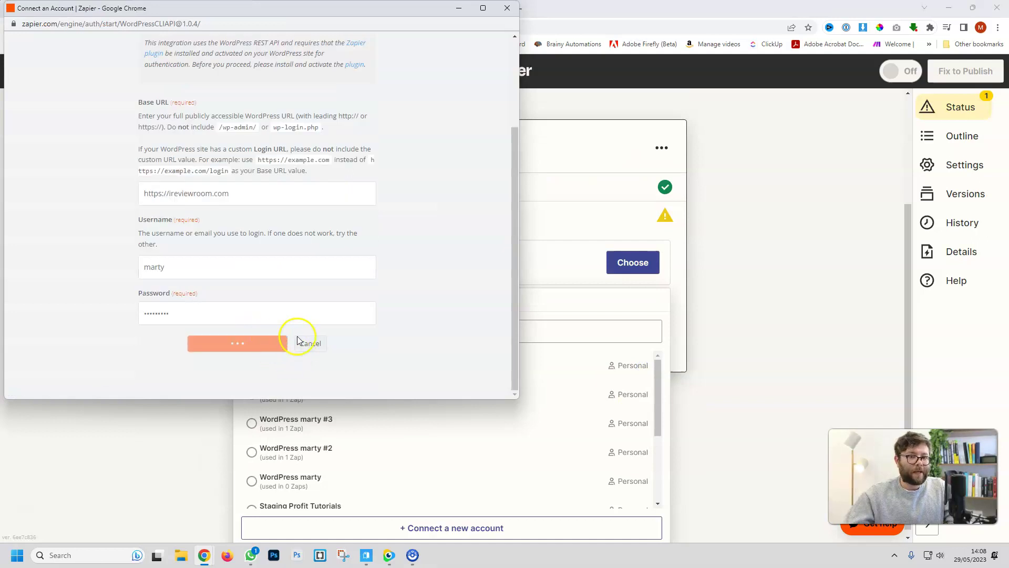
pyautogui.click(296, 342)
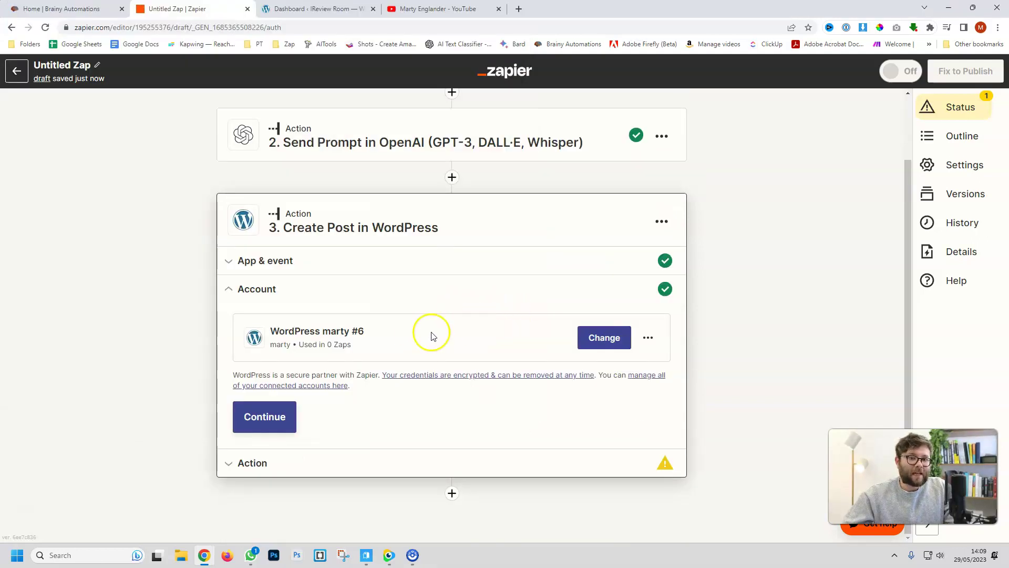
pyautogui.click(265, 417)
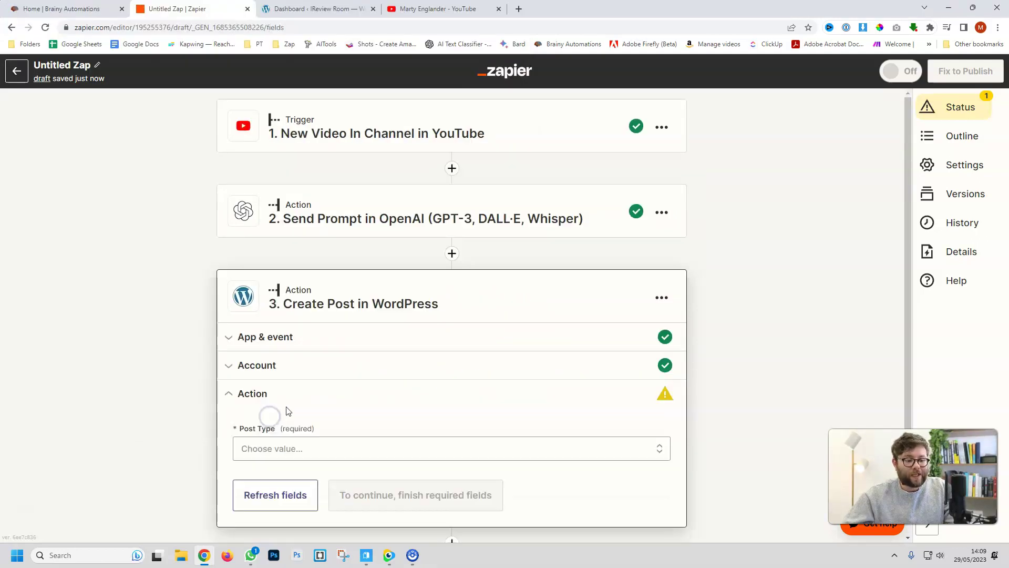
# Set the post type to Posts and the post Title to the YouTube video Title.
pyautogui.click(406, 395)
pyautogui.click(294, 479)
pyautogui.scroll(-4, 298, 336)
pyautogui.click(279, 214)
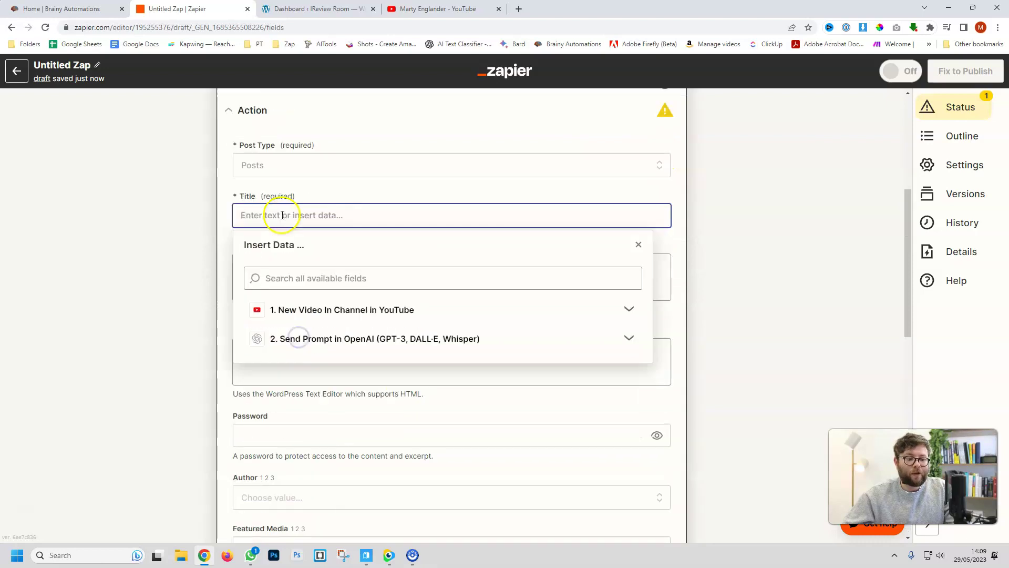
pyautogui.click(337, 339)
pyautogui.click(378, 310)
pyautogui.click(374, 335)
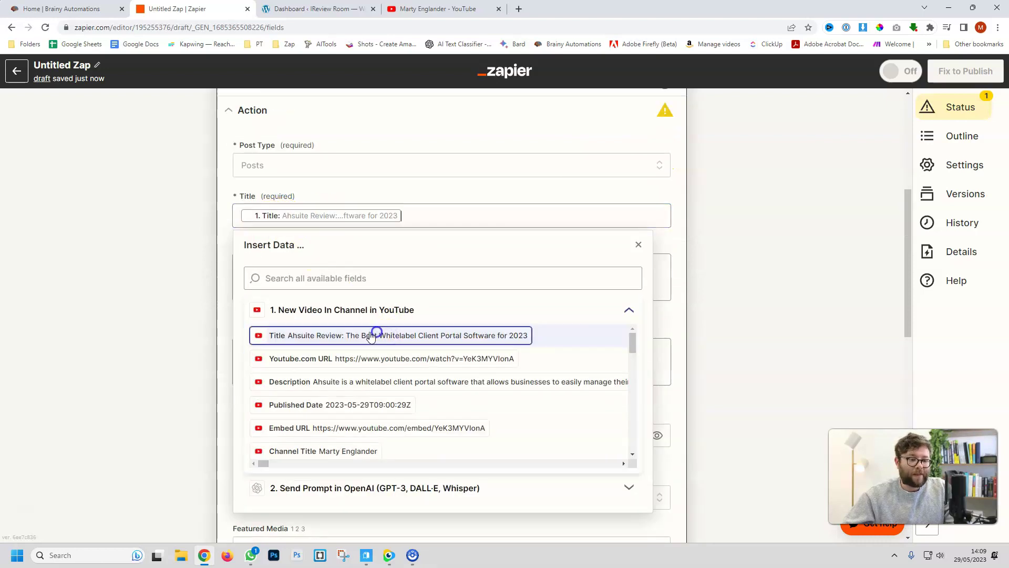
# Fill the post Content with the YouTube video URL and the OpenAI Response.
pyautogui.click(221, 292)
pyautogui.click(349, 383)
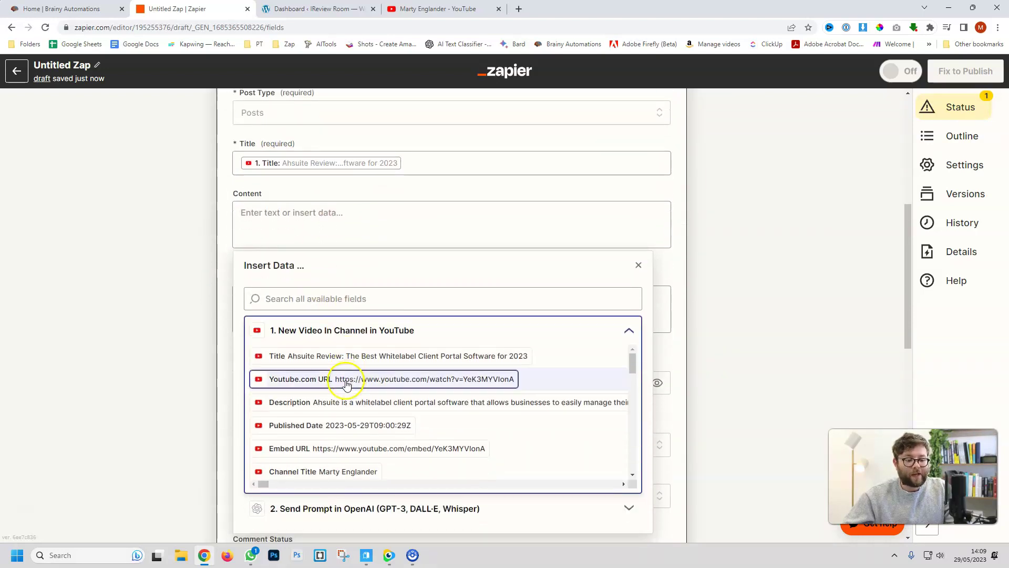
pyautogui.click(330, 379)
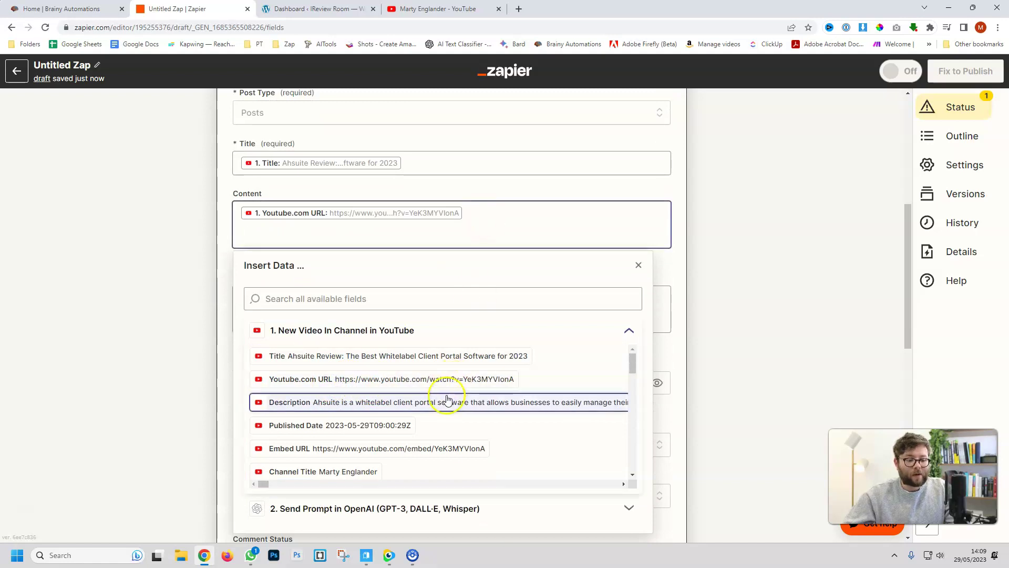
pyautogui.click(375, 509)
pyautogui.scroll(-5, 339, 287)
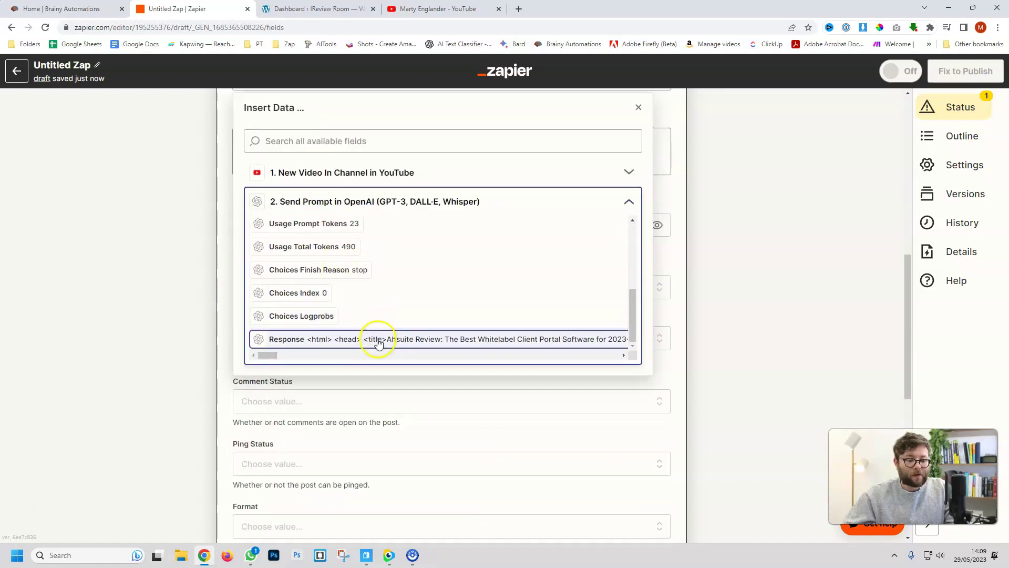
pyautogui.click(378, 339)
pyautogui.click(204, 316)
# Save the post fields and run a test to create a draft WordPress post.
pyautogui.scroll(-15, 204, 315)
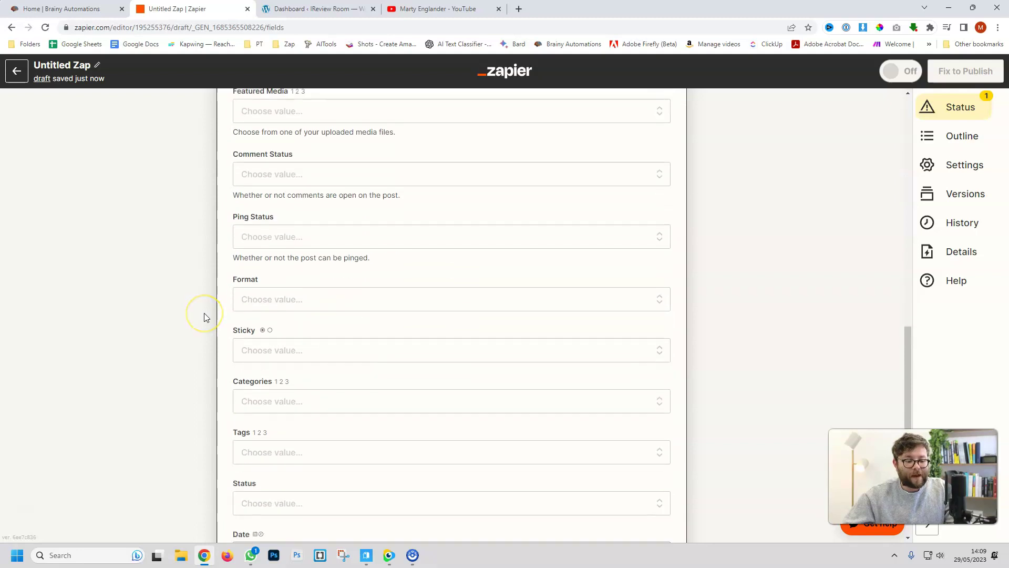
pyautogui.scroll(-3, 204, 316)
pyautogui.click(372, 415)
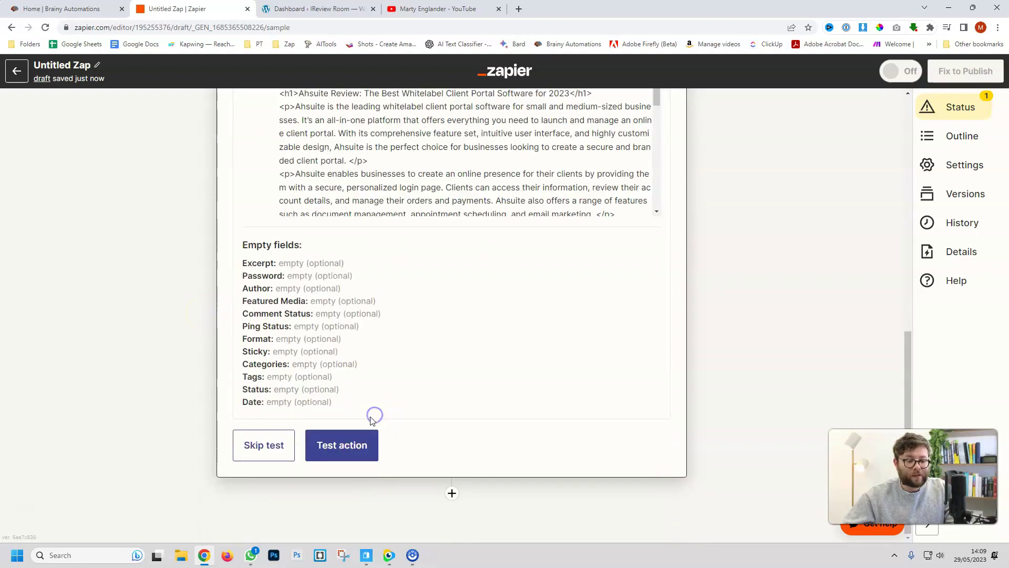
pyautogui.click(360, 451)
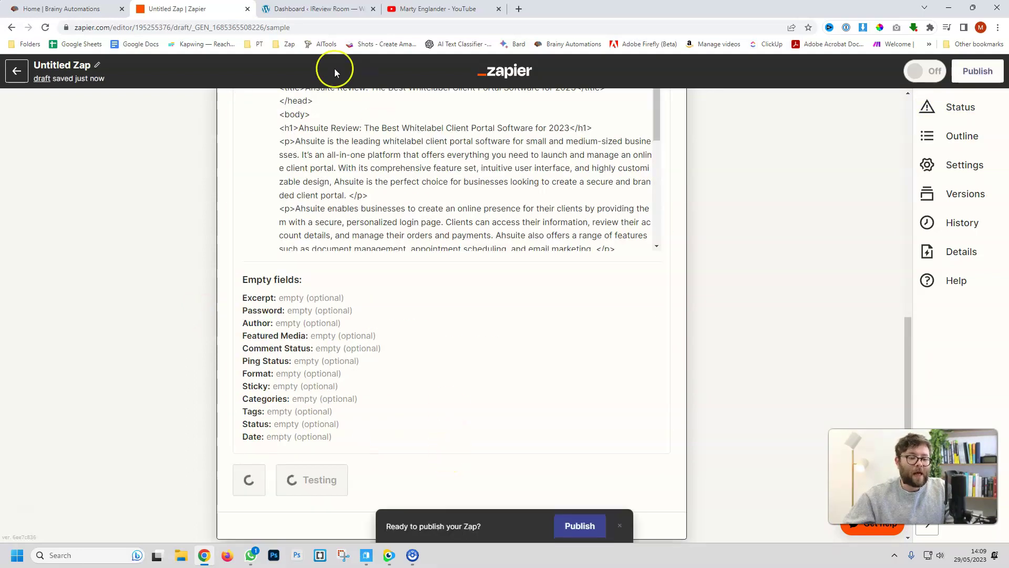
# Preview the Ahsuite Review draft in WordPress and scroll through the embedded video and blog.
pyautogui.click(284, 14)
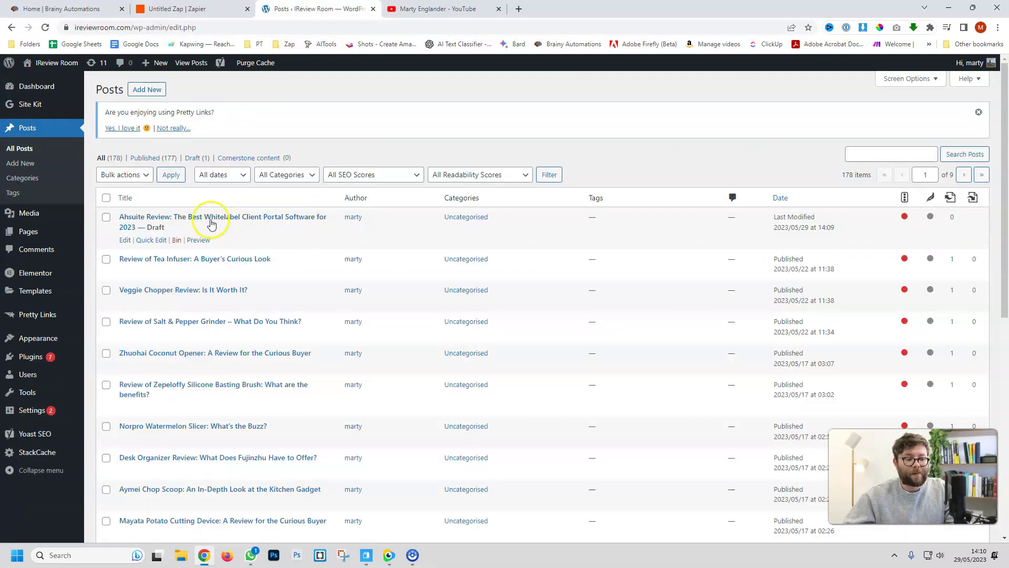
pyautogui.click(198, 240)
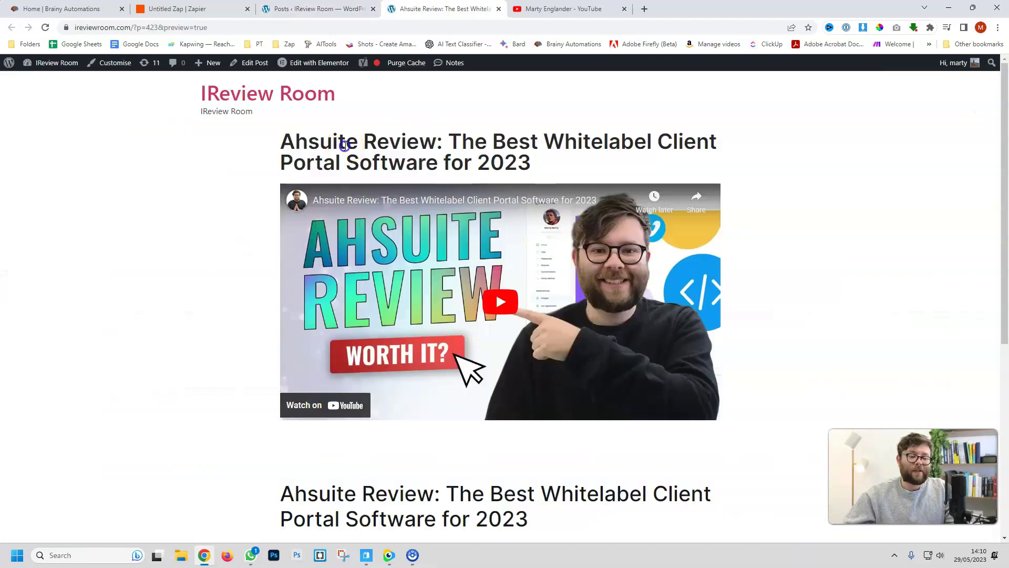
pyautogui.moveTo(345, 142); pyautogui.dragTo(739, 152)
pyautogui.scroll(-6, 739, 152)
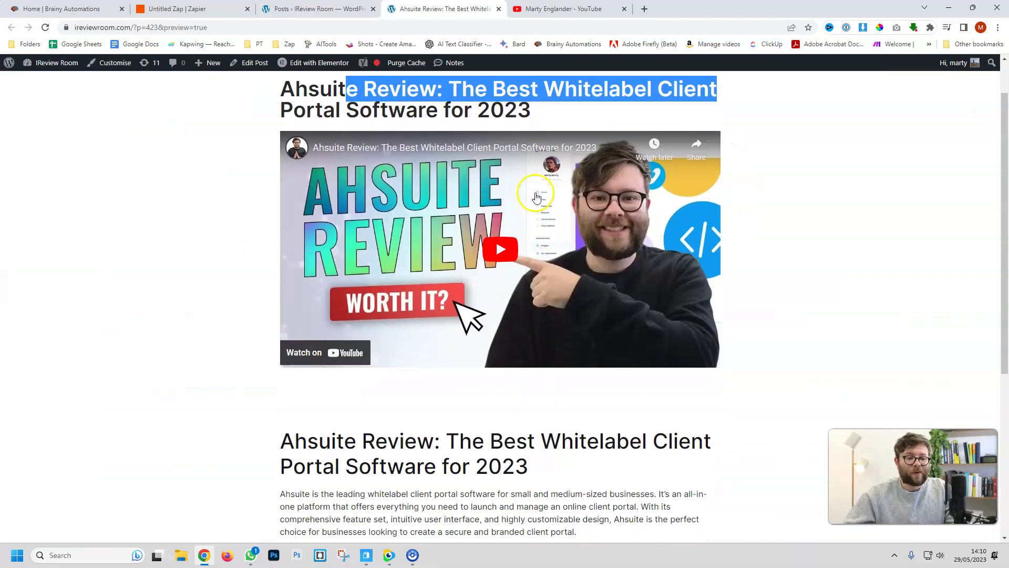